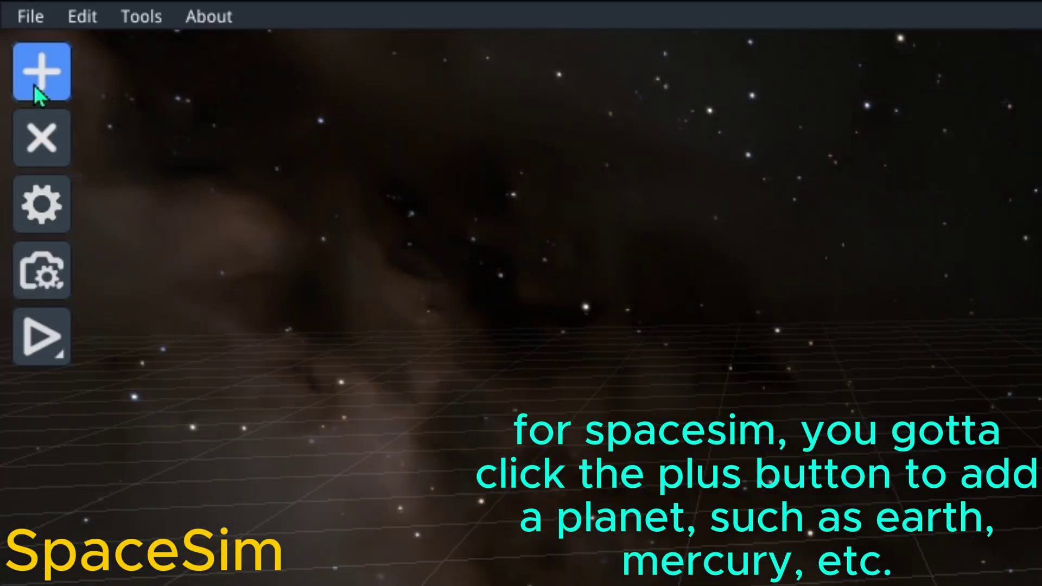
# Step: Place an Earth sphere in the scene and show its radius and mass properties
pyautogui.click(35, 86)
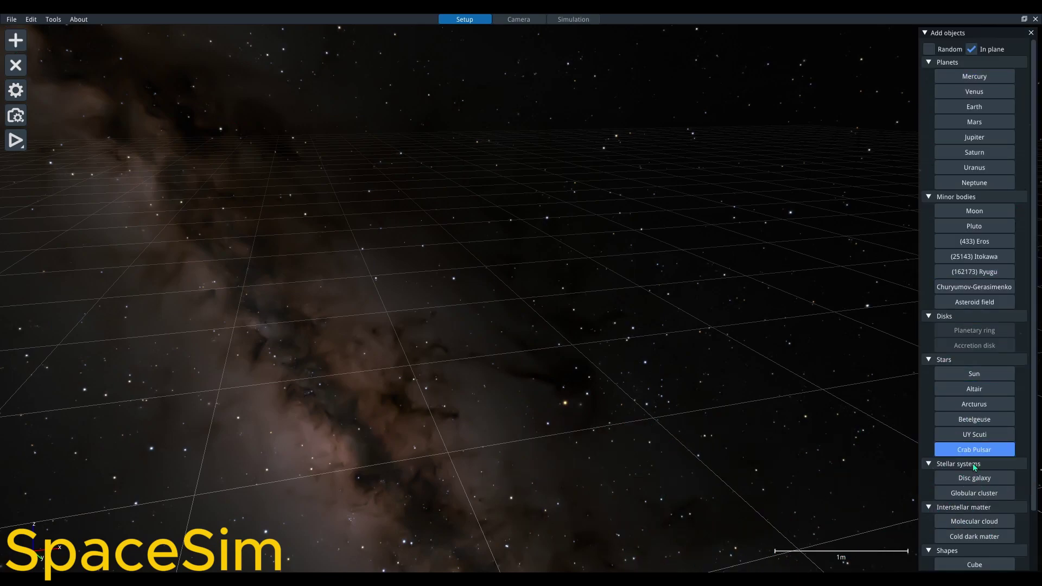
pyautogui.click(967, 106)
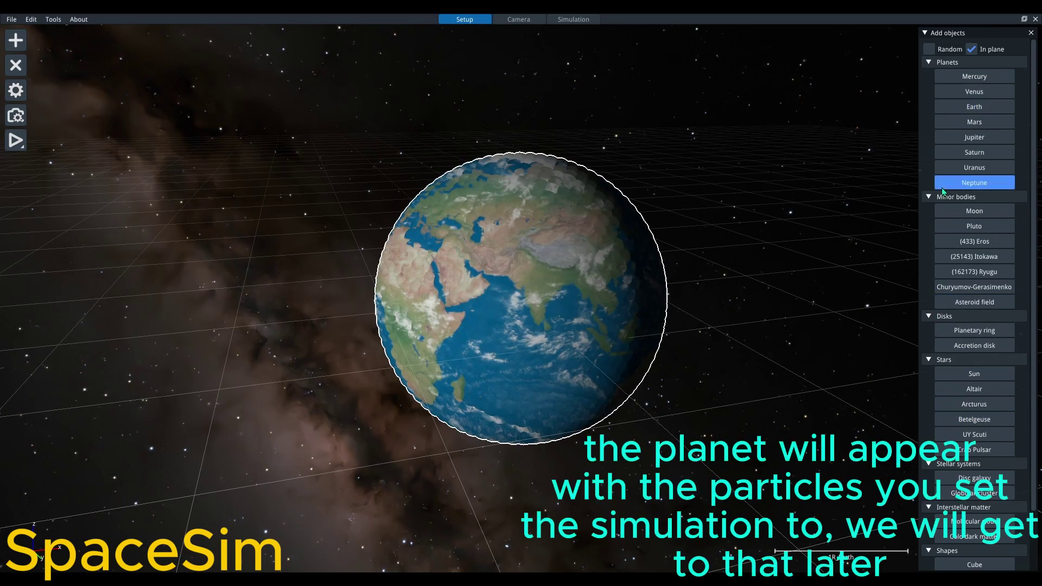
pyautogui.click(409, 263)
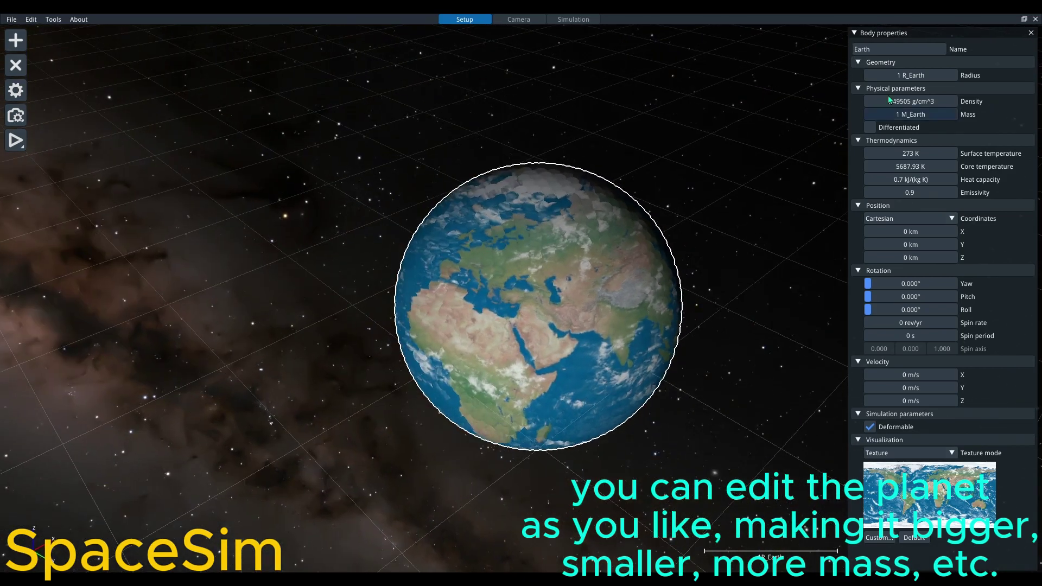
pyautogui.moveTo(911, 75)
pyautogui.mouseDown()
pyautogui.moveTo(945, 77)
pyautogui.moveTo(897, 77)
pyautogui.mouseUp()
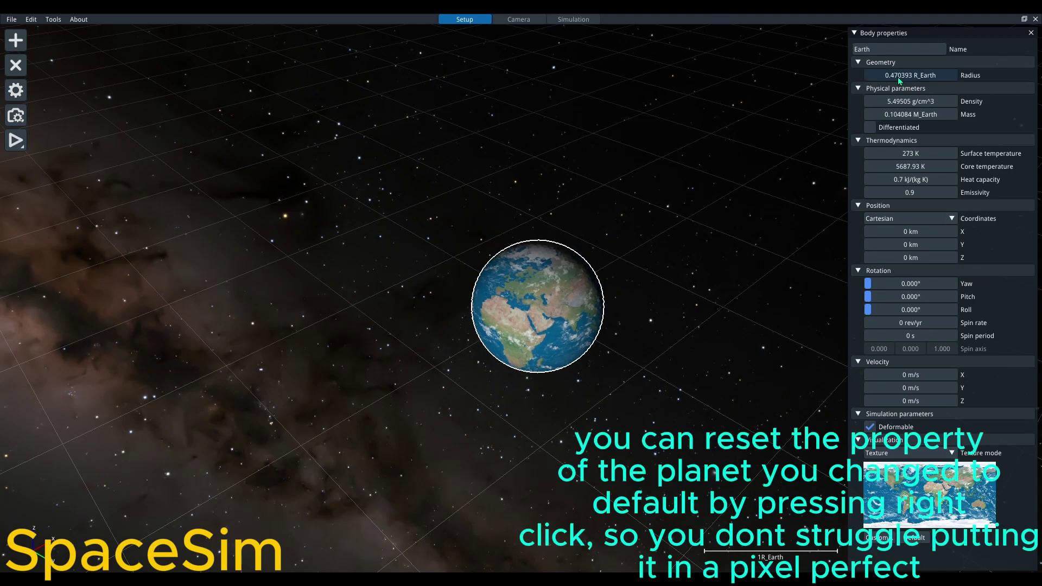
pyautogui.rightClick(898, 77)
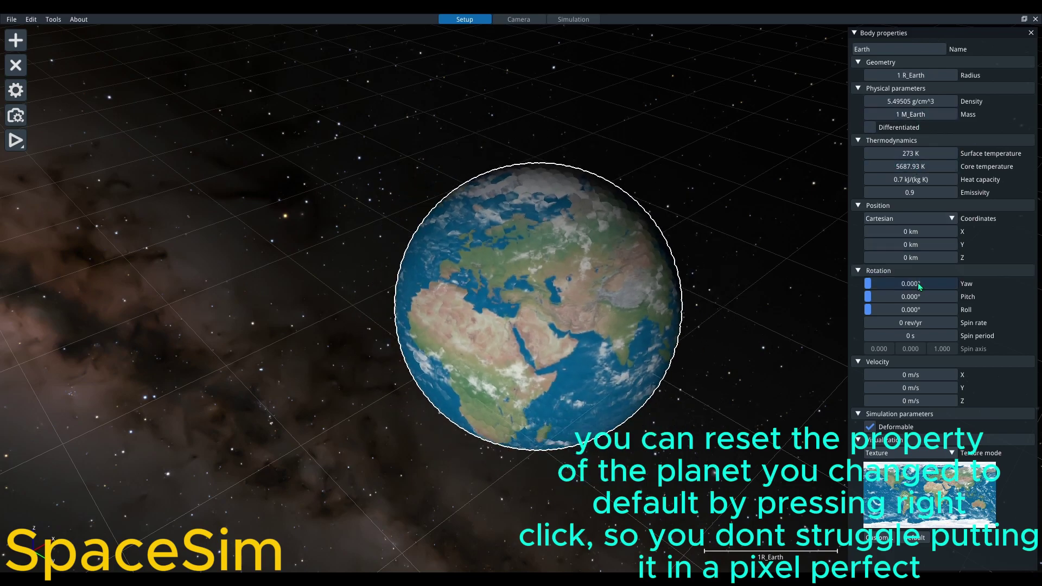
pyautogui.moveTo(930, 379); pyautogui.dragTo(912, 381)
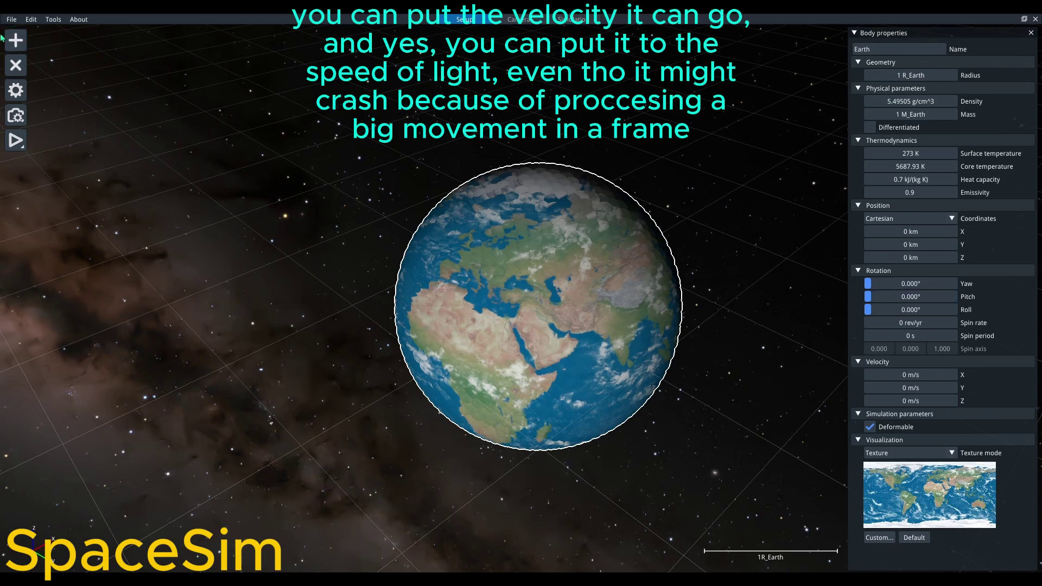
# Step: Add Mercury beside Earth and give it an X velocity of -7.08396 km/s toward Earth
pyautogui.click(15, 41)
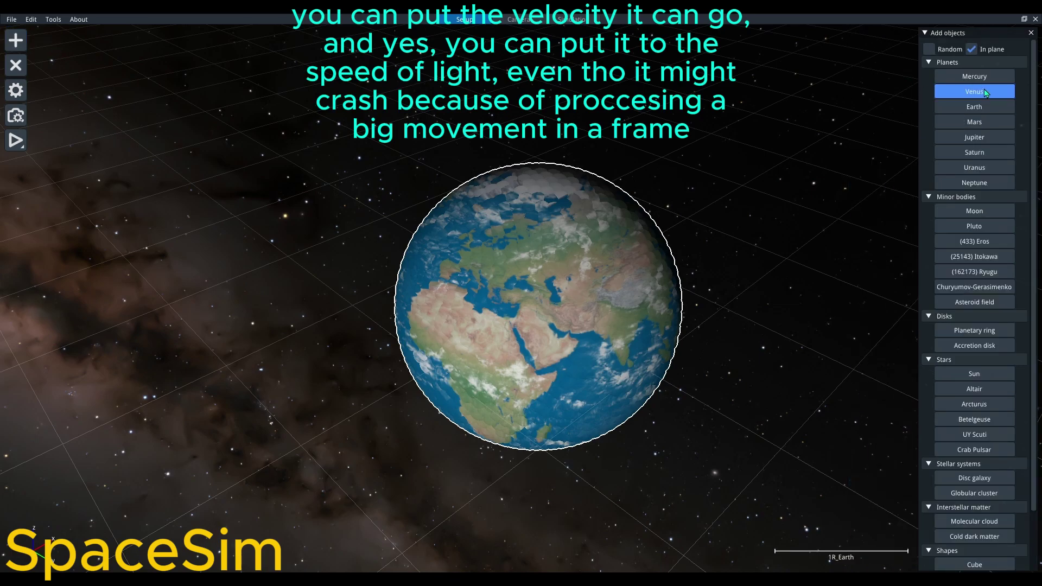
pyautogui.click(975, 77)
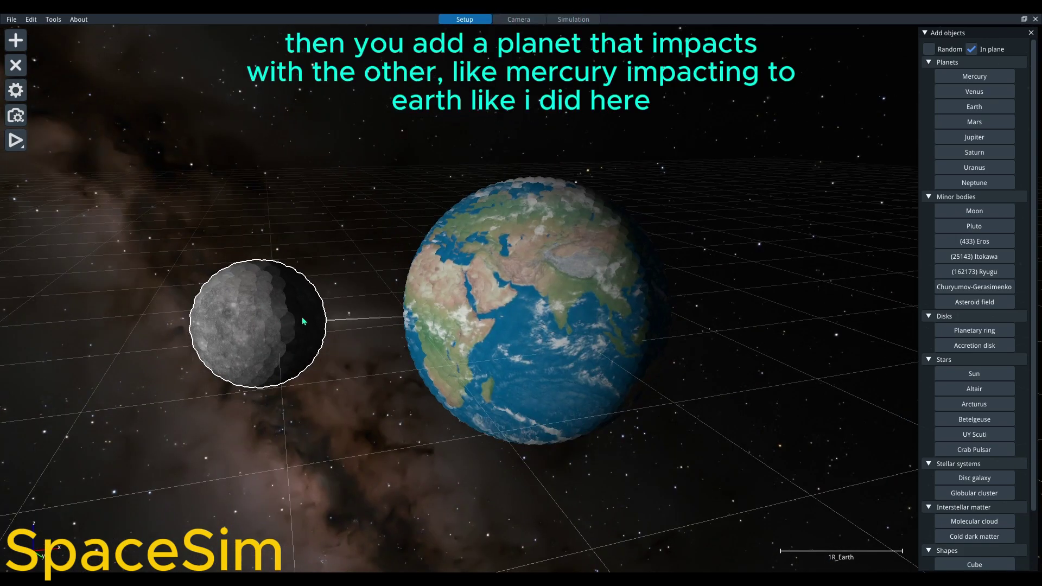
pyautogui.click(204, 291)
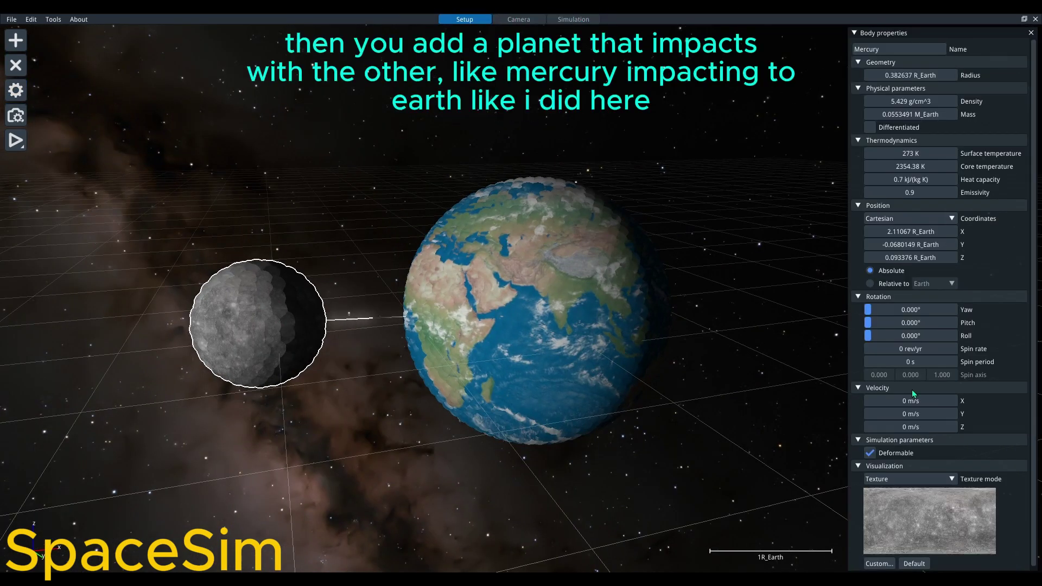
pyautogui.moveTo(884, 402); pyautogui.dragTo(3, 132)
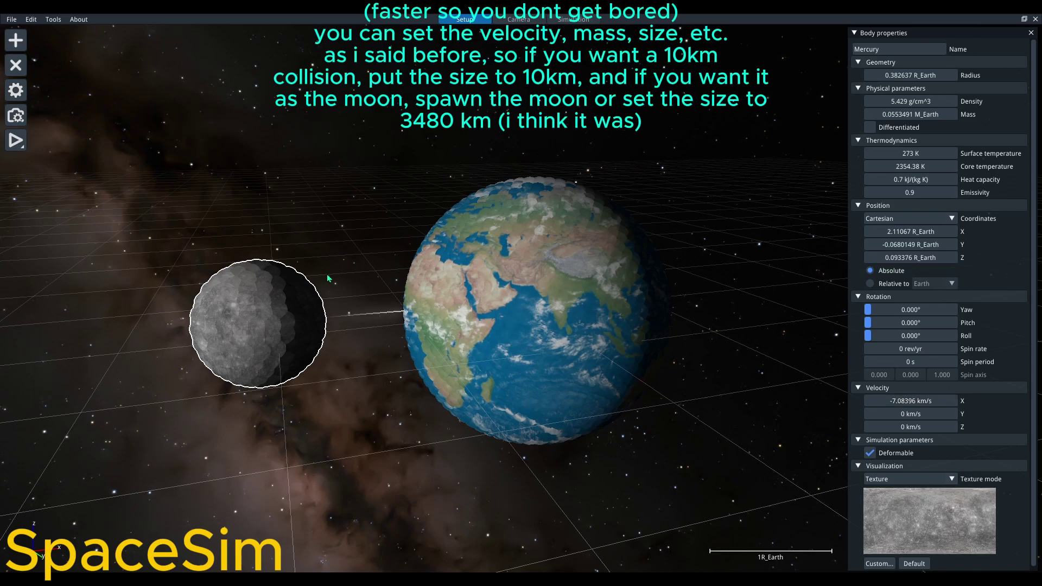
# Step: Preview the Earth–Mercury collision, then record it as an .avi video and return to setup
pyautogui.moveTo(14, 145)
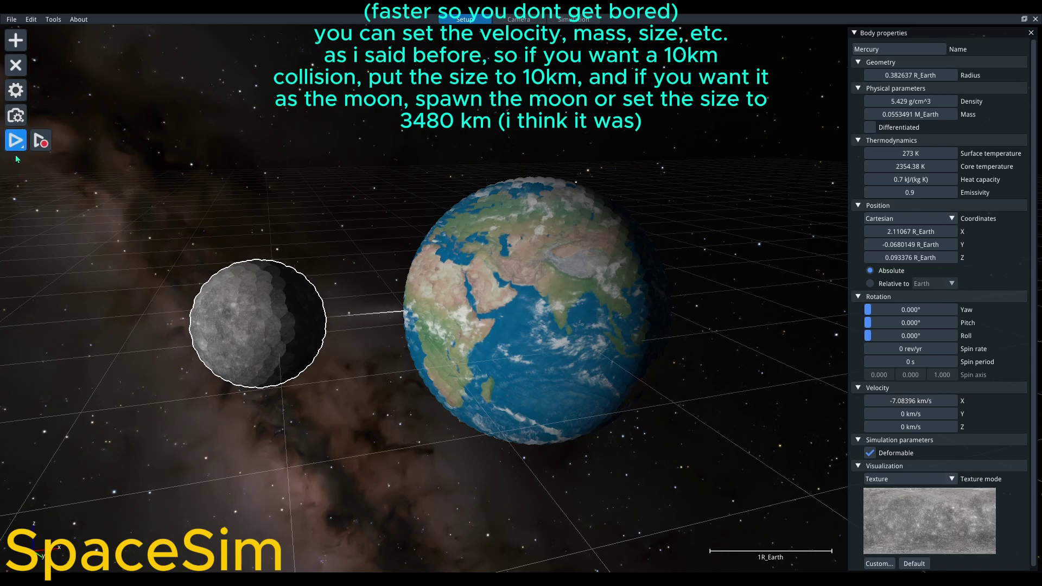
pyautogui.click(15, 140)
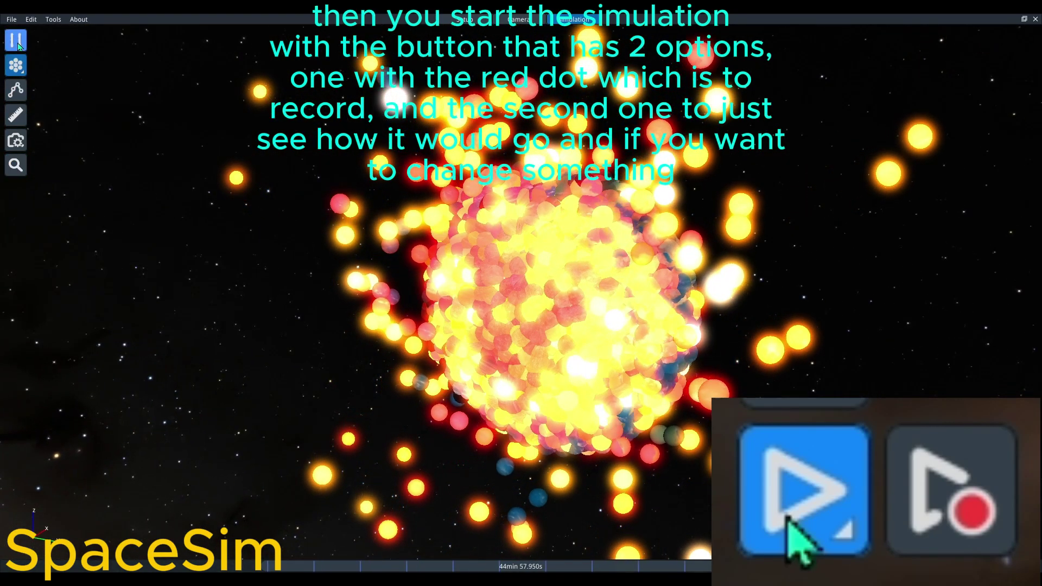
pyautogui.click(462, 20)
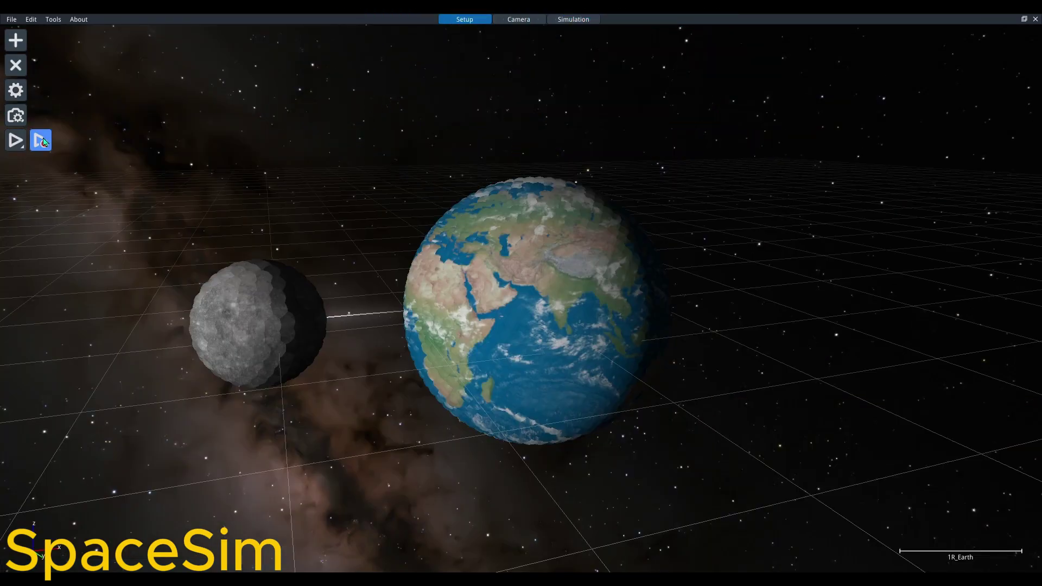
pyautogui.click(42, 140)
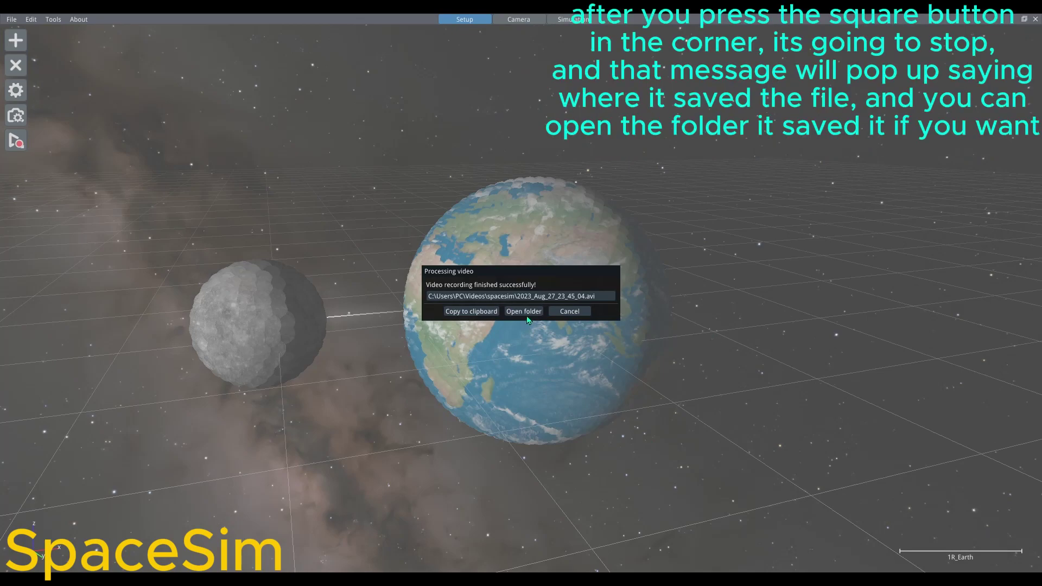
pyautogui.click(569, 311)
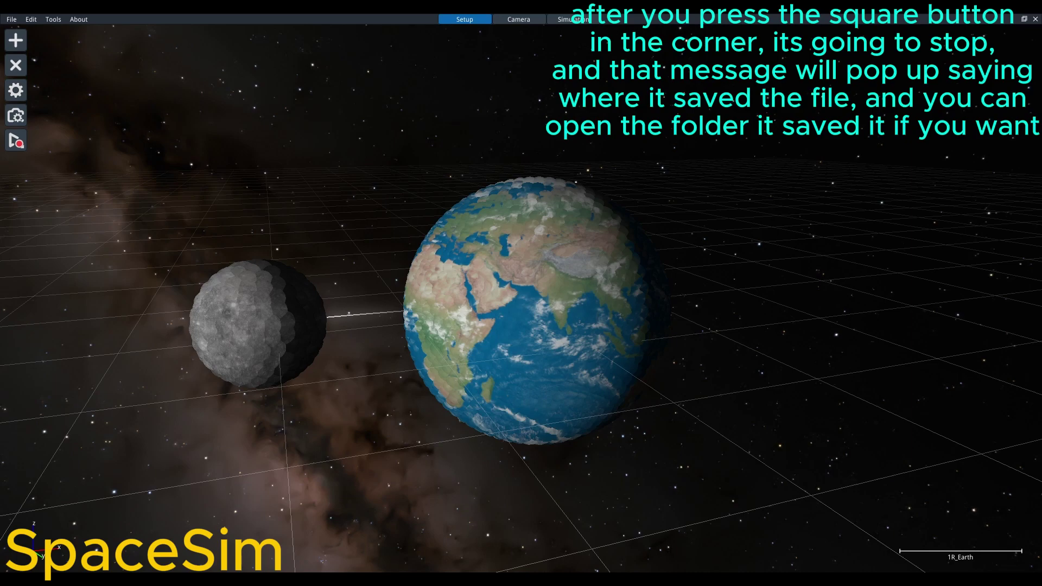
# Step: Raise the simulation particle count to 100k and run the Earth–Mercury collision again
pyautogui.click(16, 90)
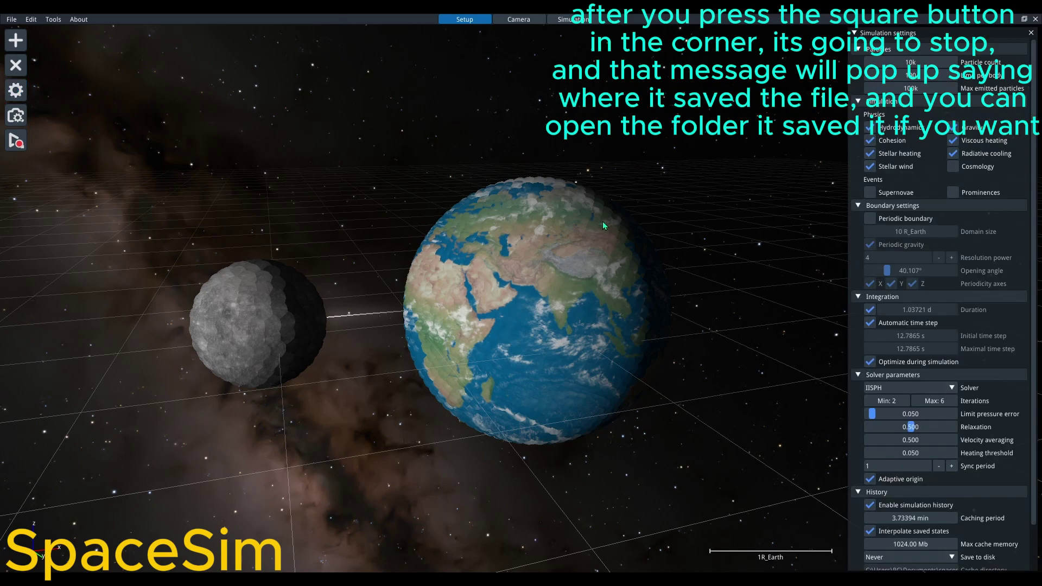
pyautogui.doubleClick(917, 62)
pyautogui.click(883, 63)
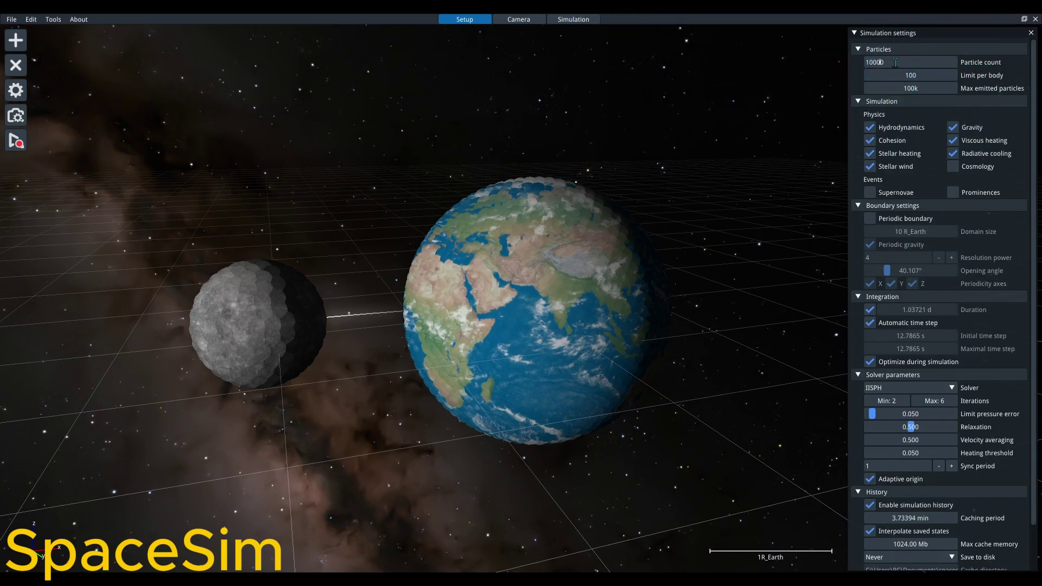
pyautogui.write('0')
pyautogui.press('Return')
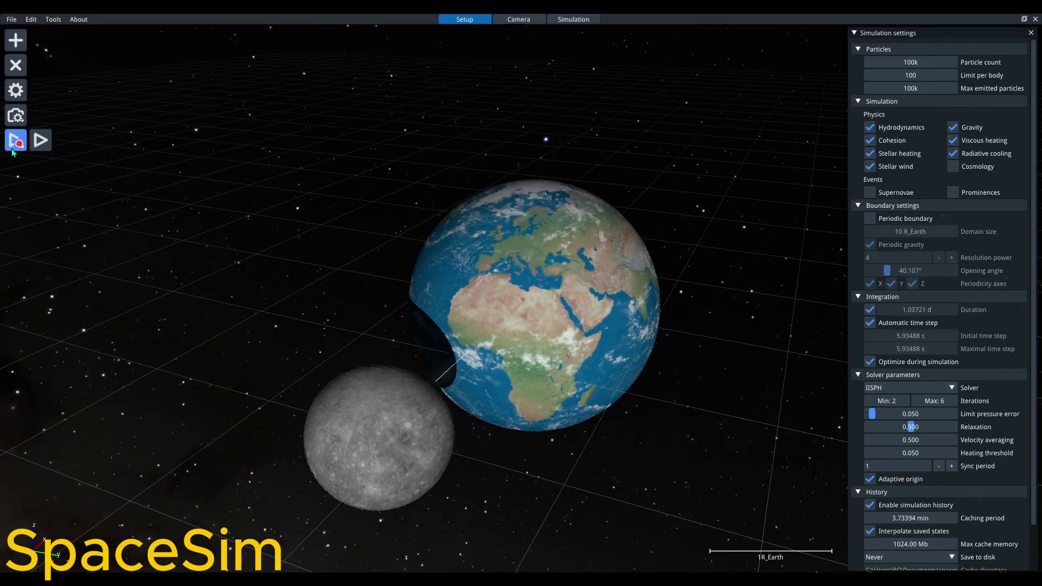
pyautogui.click(41, 140)
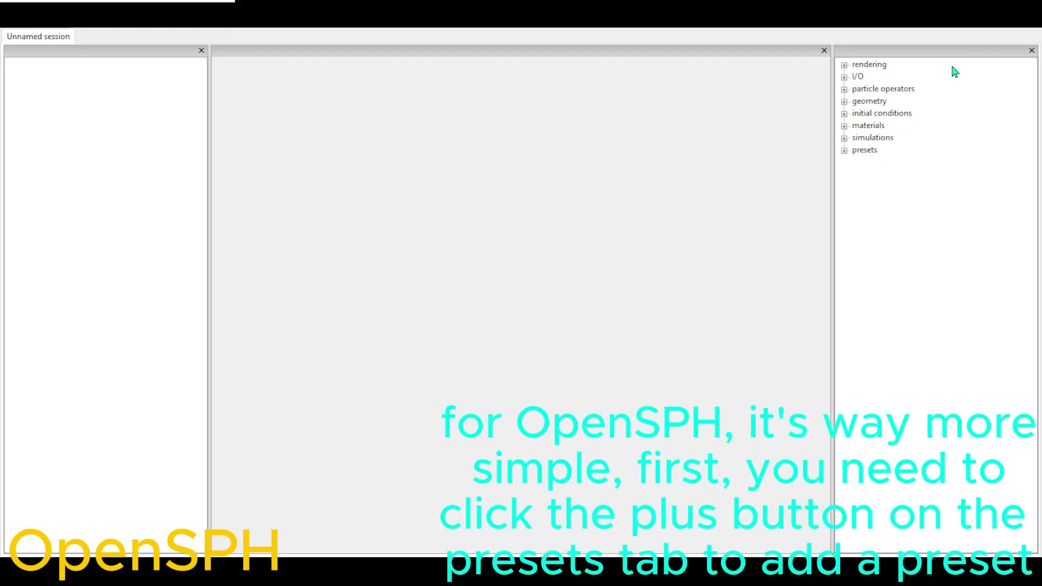
# Step: Expand the presets node category and select the asteroid collision preset
pyautogui.click(845, 151)
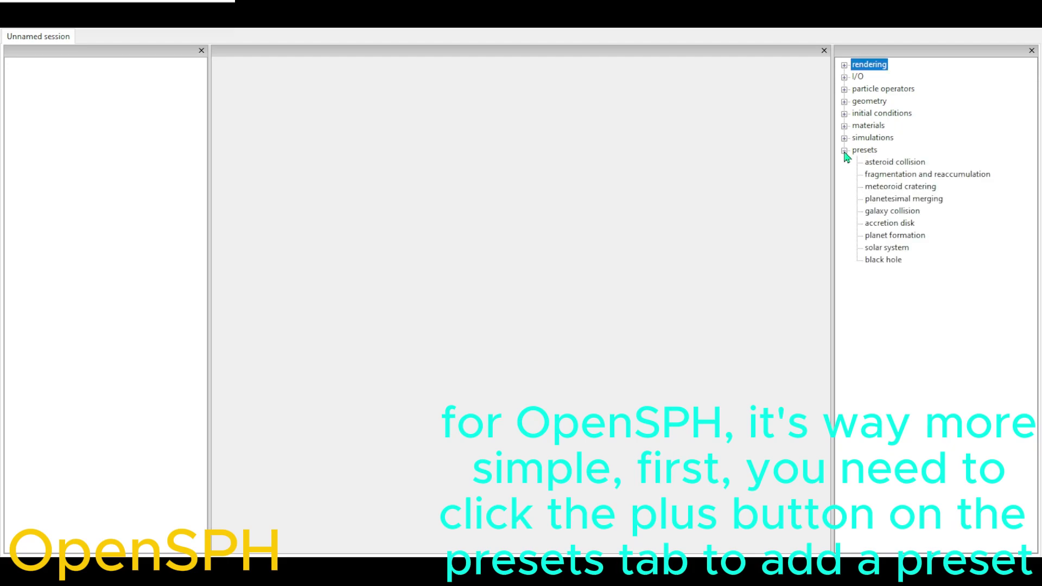
pyautogui.click(905, 163)
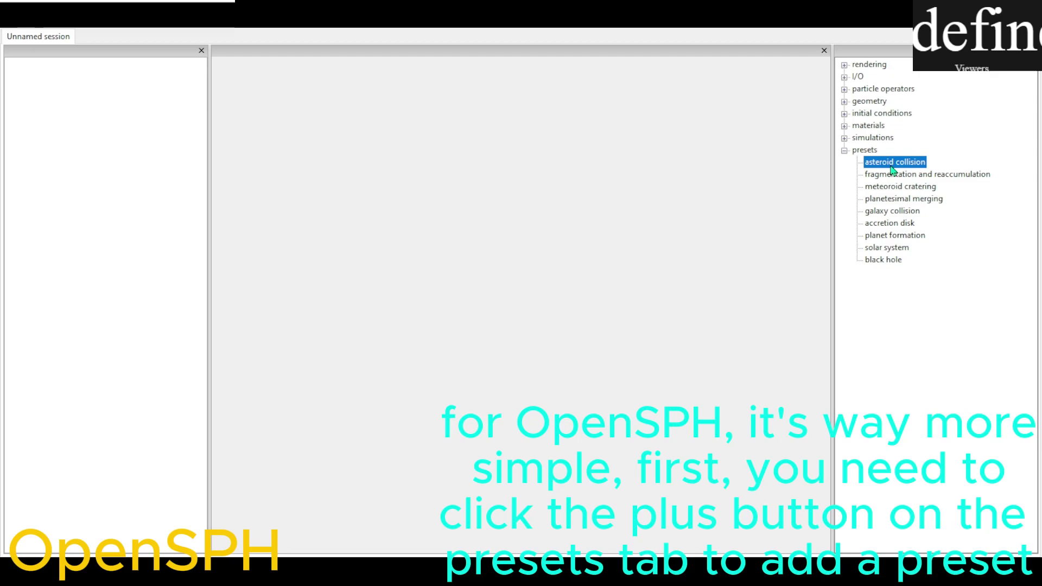
# Step: Load the asteroid collision preset graph and set the target body radius to 500 km
pyautogui.doubleClick(904, 164)
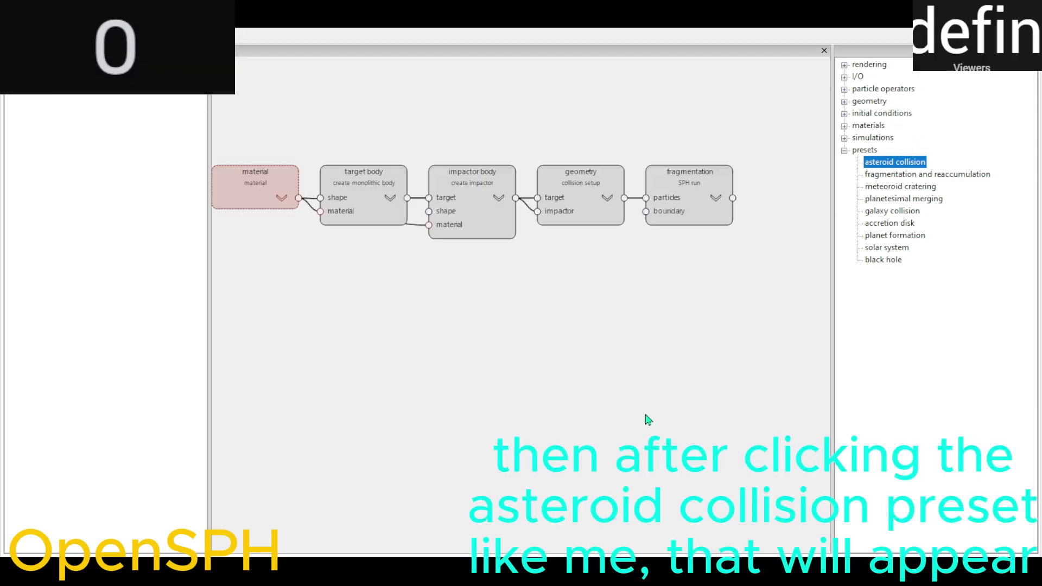
pyautogui.moveTo(619, 358); pyautogui.dragTo(667, 411)
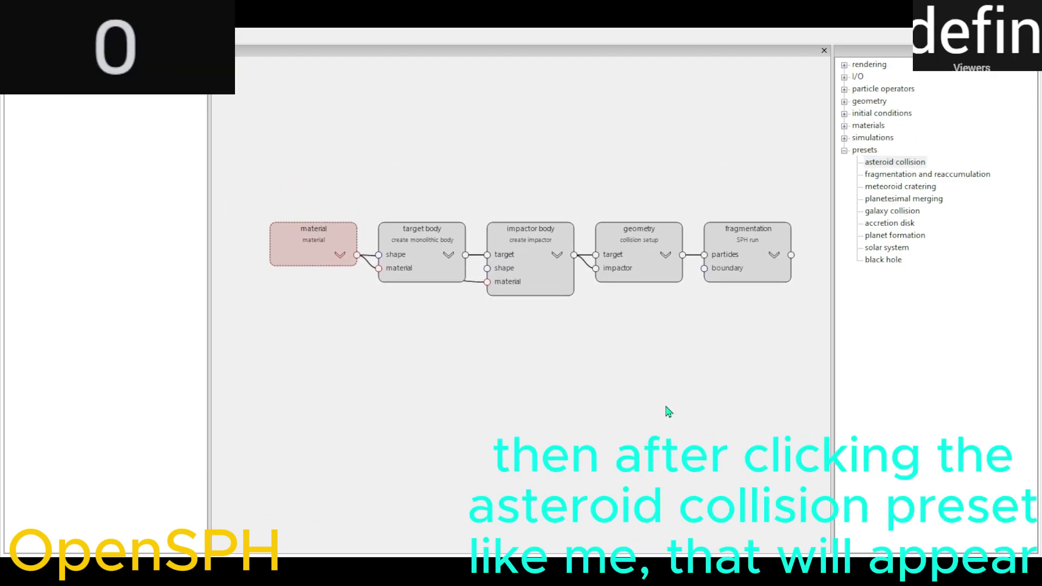
pyautogui.click(448, 250)
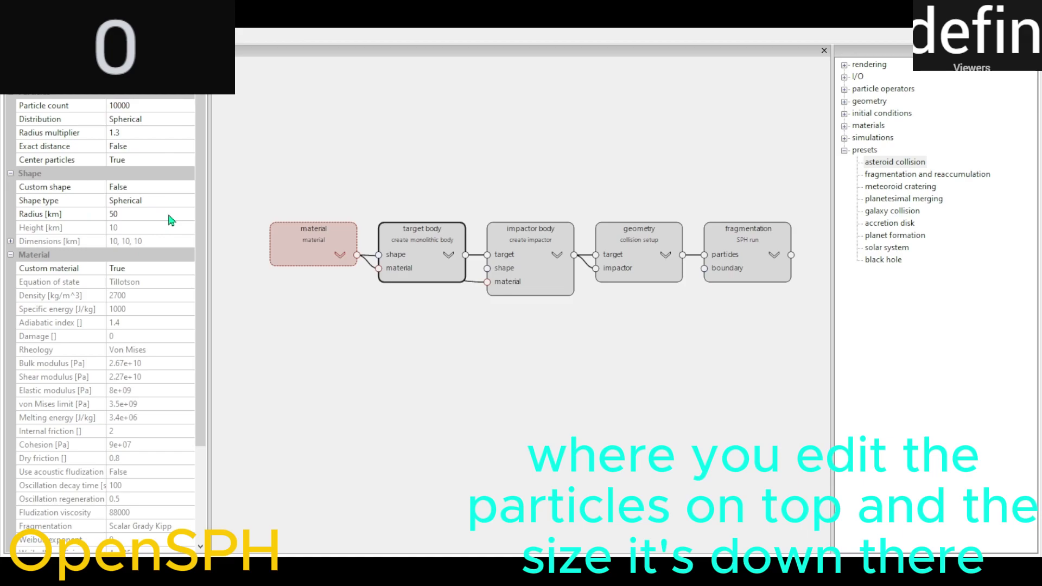
pyautogui.click(118, 216)
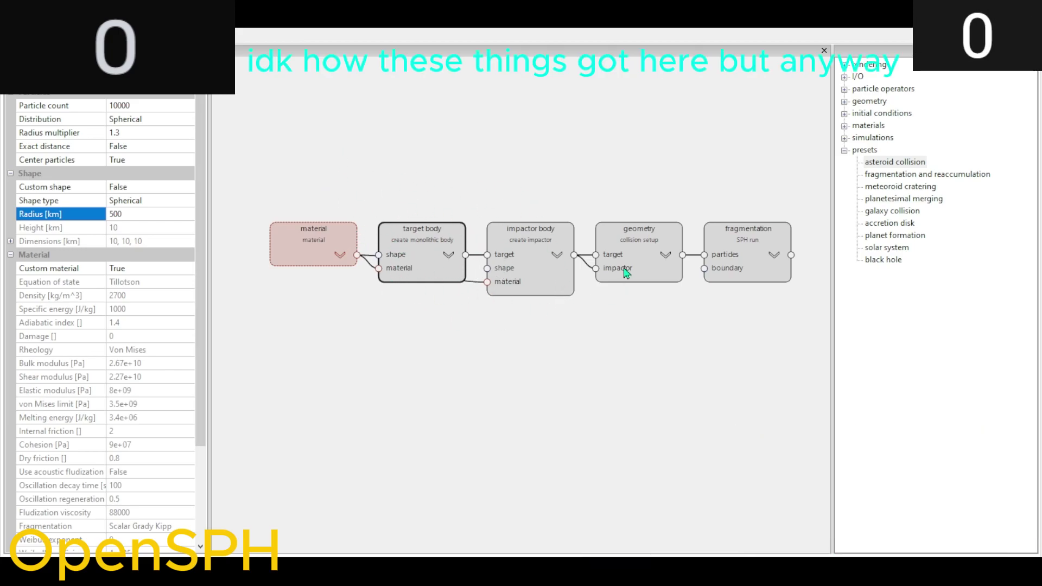
# Step: Set the impactor body's radius to 70 km
pyautogui.click(552, 267)
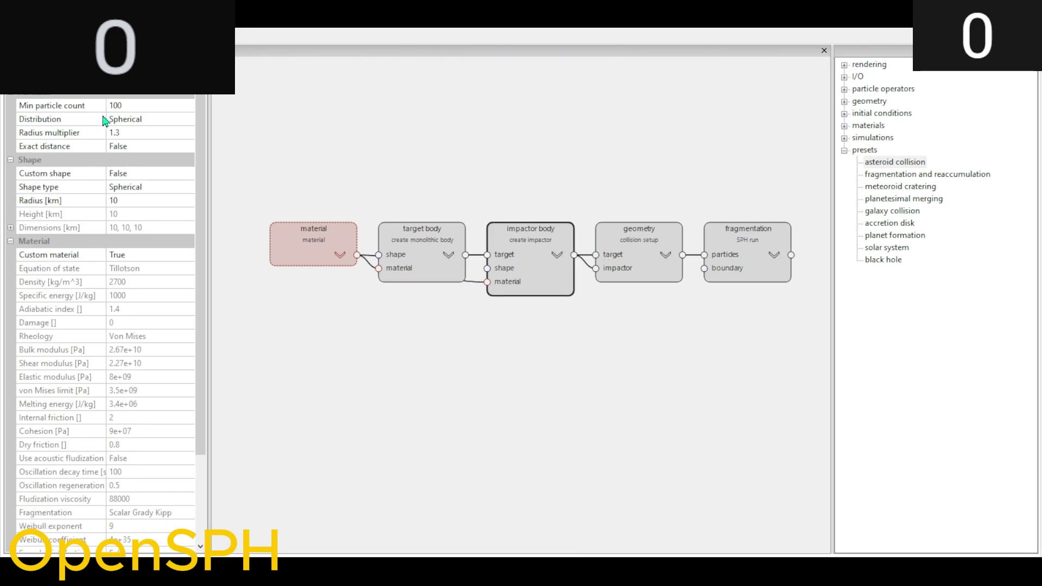
pyautogui.doubleClick(117, 201)
pyautogui.write('70')
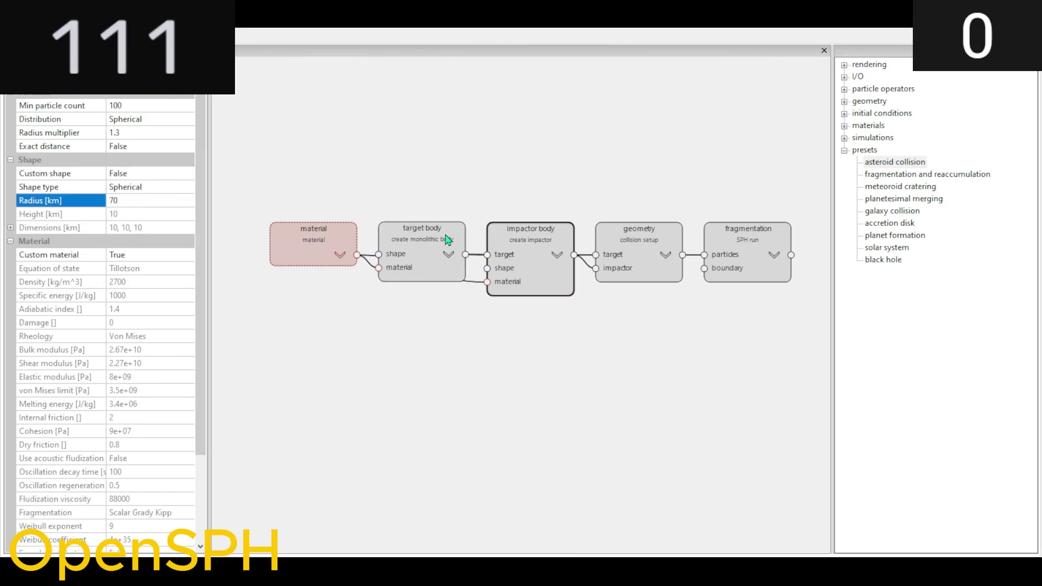
pyautogui.press('Return')
# Step: Set the impactor's particle count to 1000 and start changing the target's to 20000
pyautogui.click(192, 103)
pyautogui.write('1000')
pyautogui.press('Return')
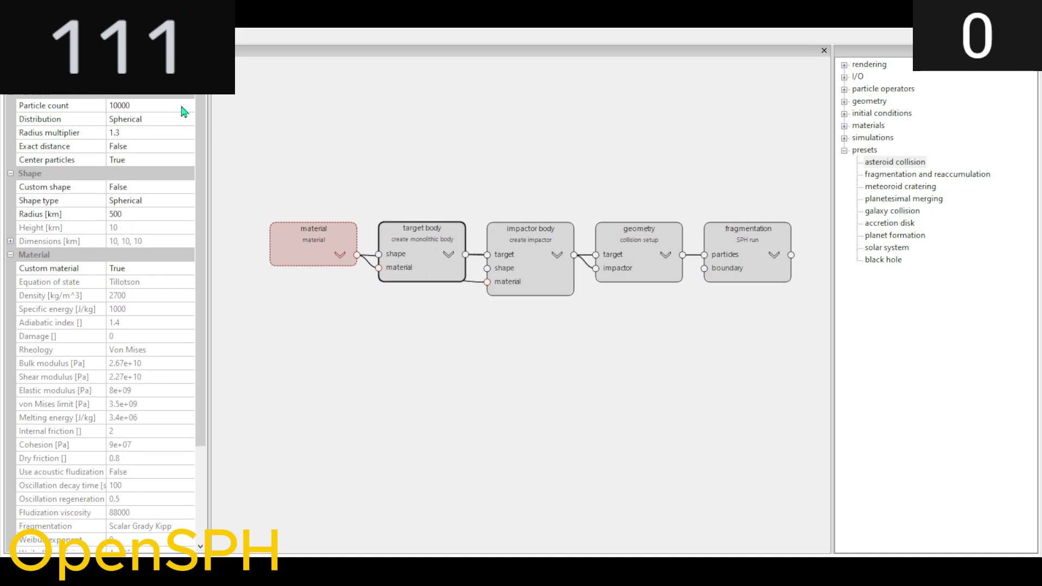
pyautogui.click(182, 107)
pyautogui.write('2')
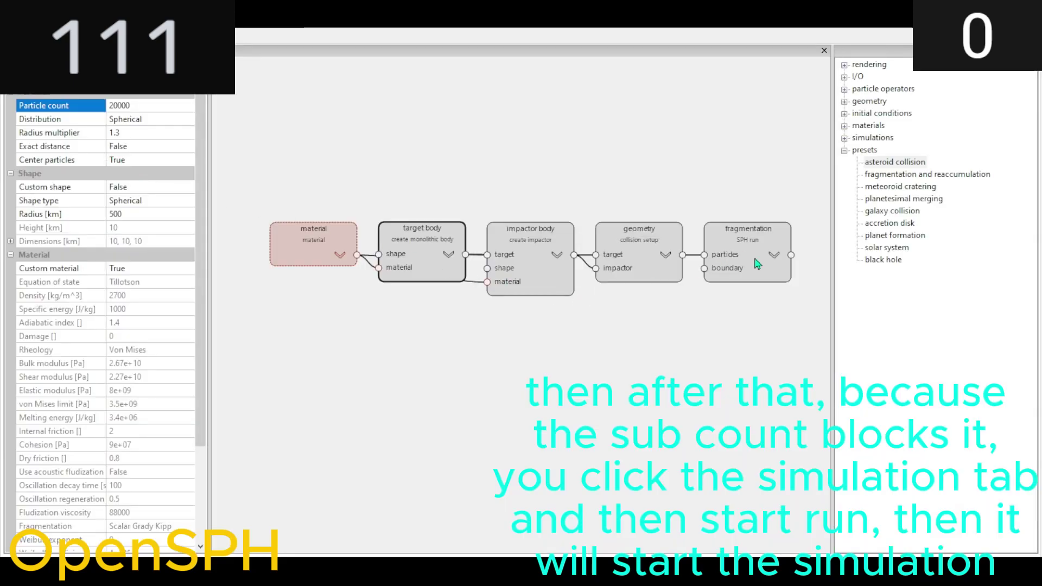
# Step: Set the fragmentation run's Duration to 300 s
pyautogui.click(762, 266)
pyautogui.click(154, 105)
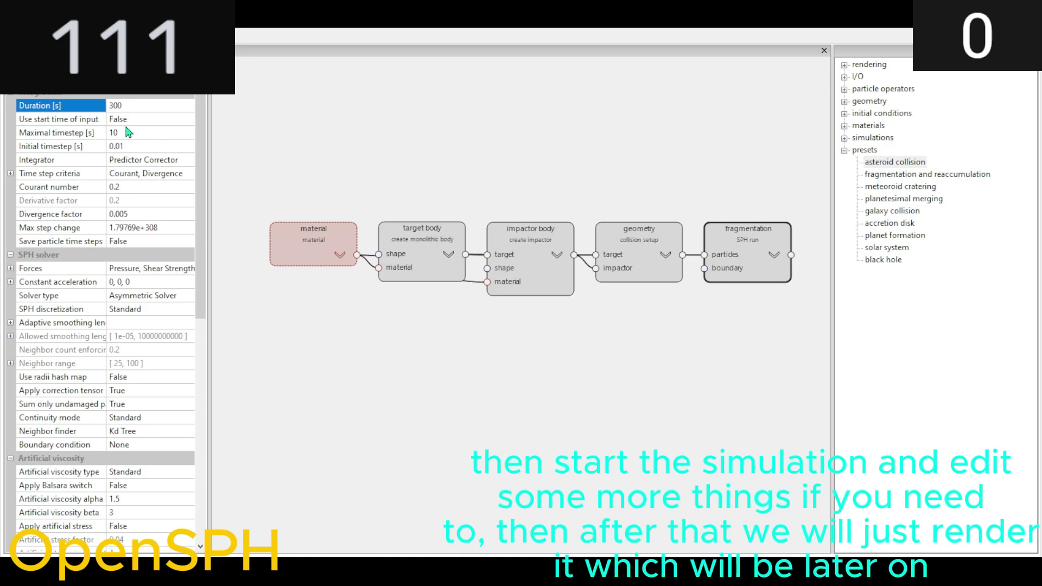
# Step: Check the collision geometry (45° impact angle, 5 km/s) and expand the rendering node list
pyautogui.click(525, 246)
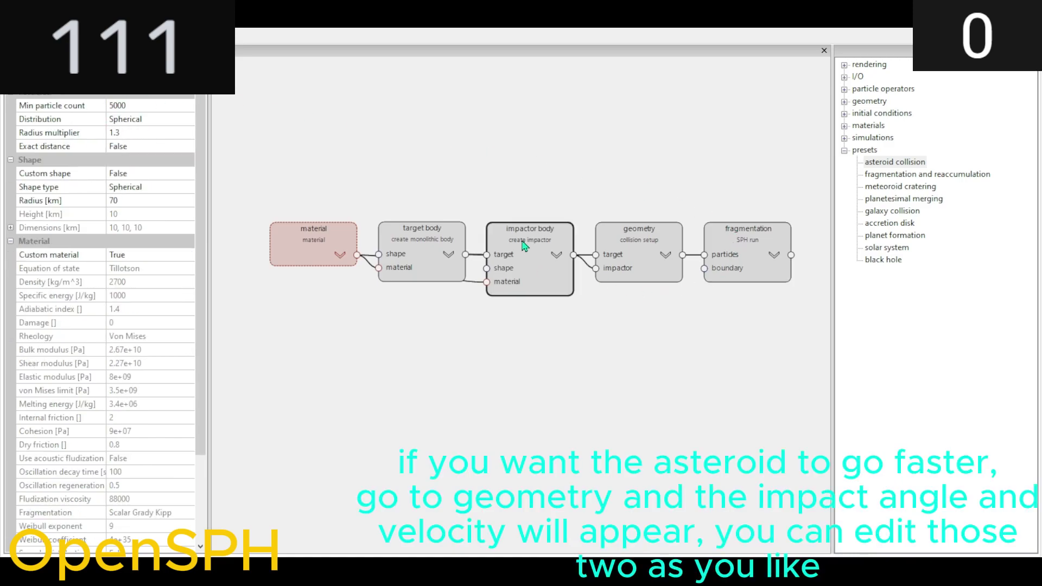
pyautogui.click(668, 275)
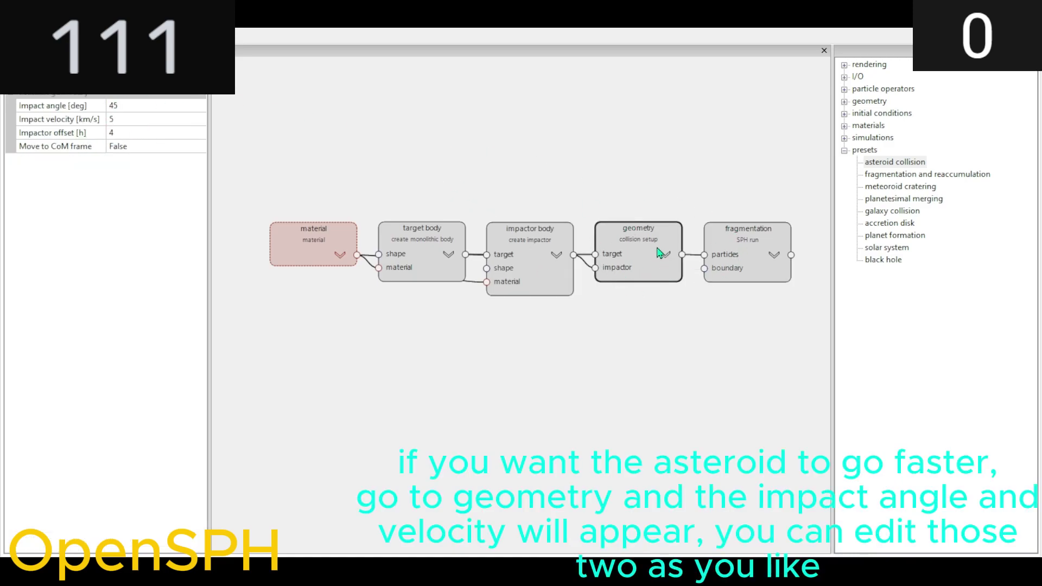
pyautogui.scroll(5, 661, 251)
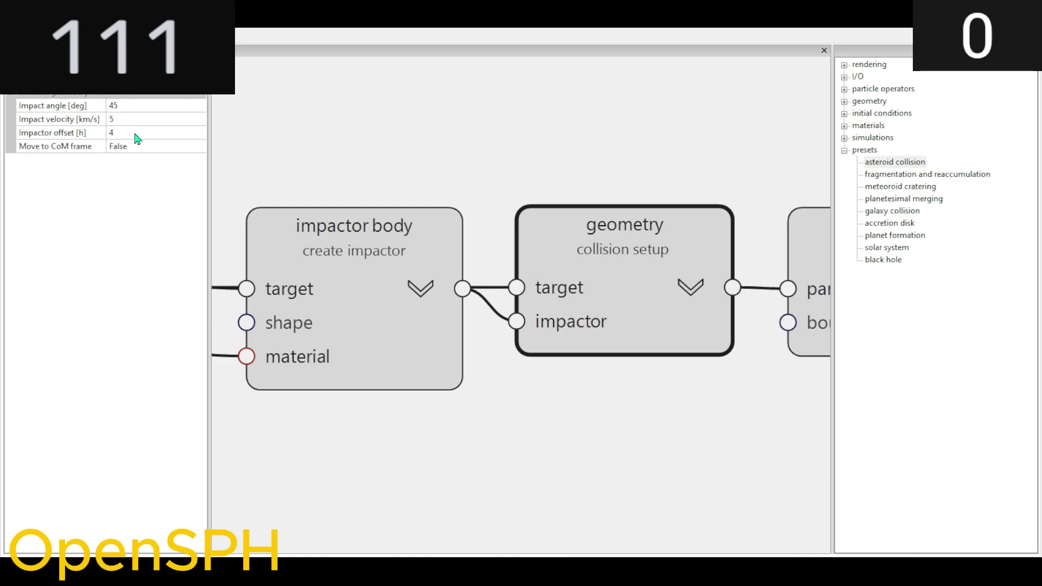
pyautogui.scroll(-5, 454, 372)
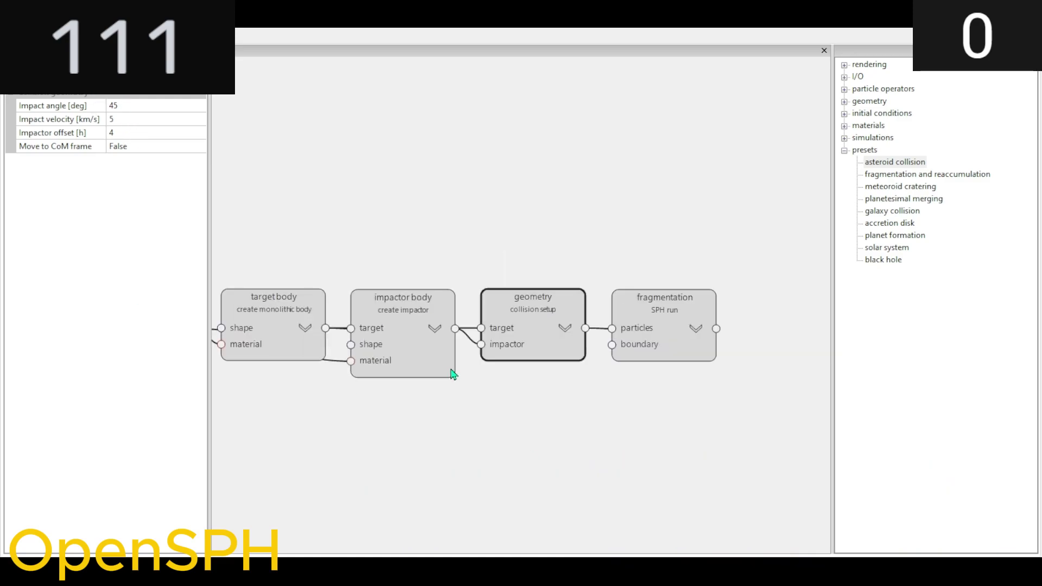
pyautogui.click(845, 65)
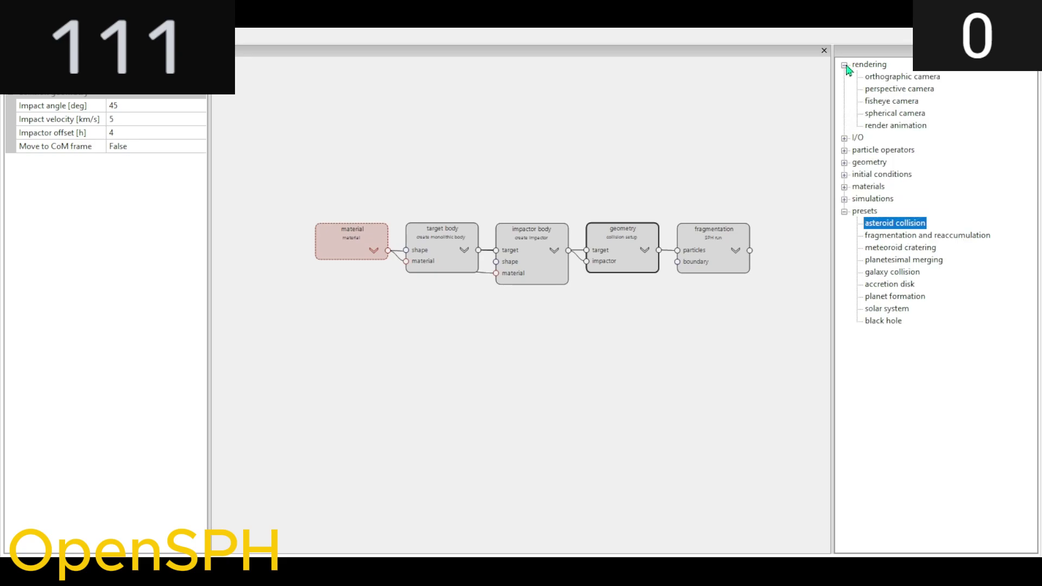
# Step: Add a render animation node and a perspective camera node to the graph
pyautogui.click(676, 327)
pyautogui.scroll(4, 657, 321)
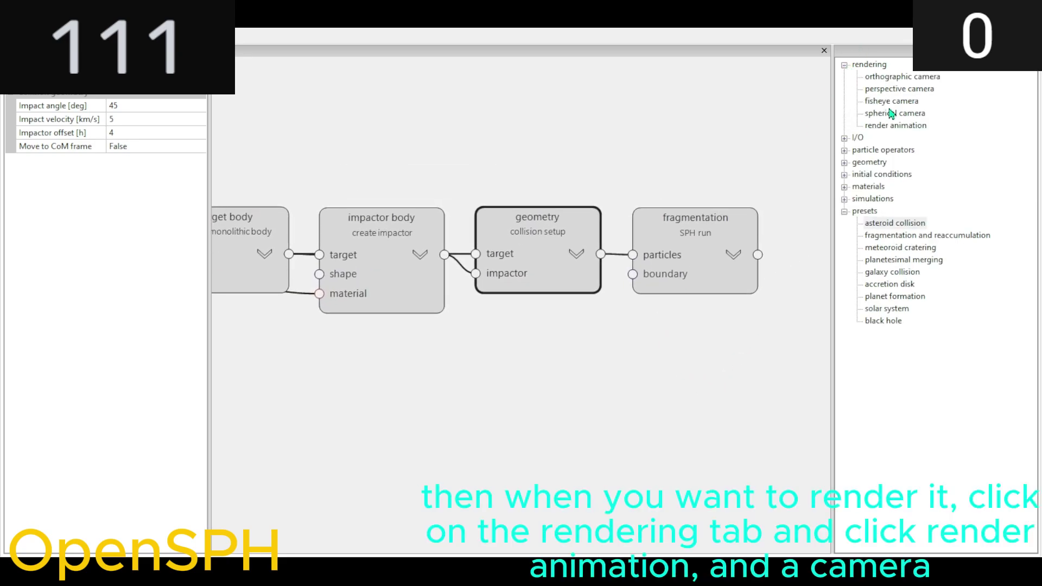
pyautogui.doubleClick(894, 126)
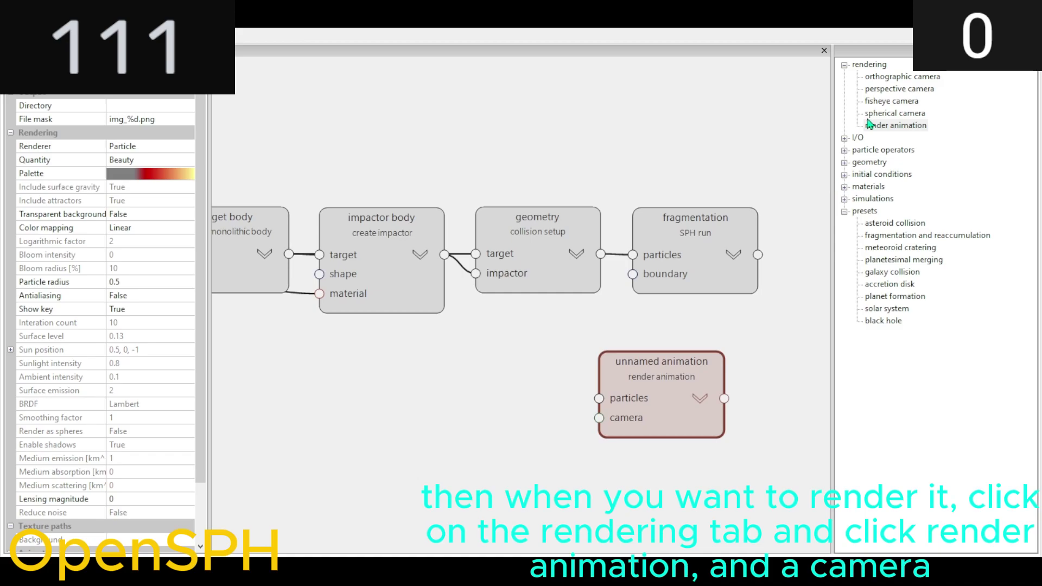
pyautogui.doubleClick(899, 89)
# Step: Wire the fragmentation particles and the perspective camera into the render animation node
pyautogui.moveTo(645, 388); pyautogui.dragTo(383, 415)
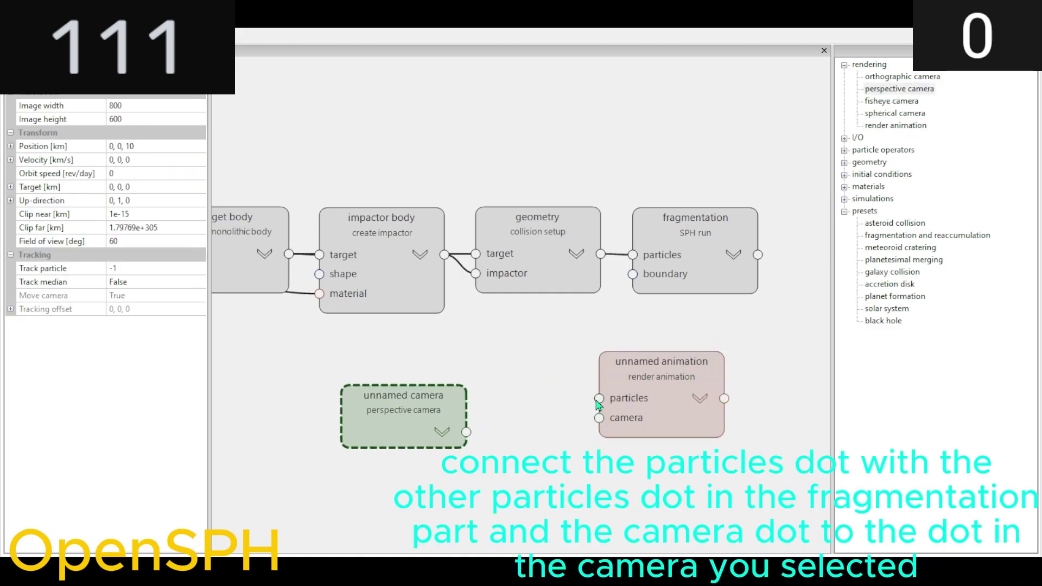
pyautogui.moveTo(598, 400); pyautogui.dragTo(757, 254)
pyautogui.moveTo(452, 417); pyautogui.dragTo(575, 488)
pyautogui.moveTo(599, 417); pyautogui.dragTo(589, 504)
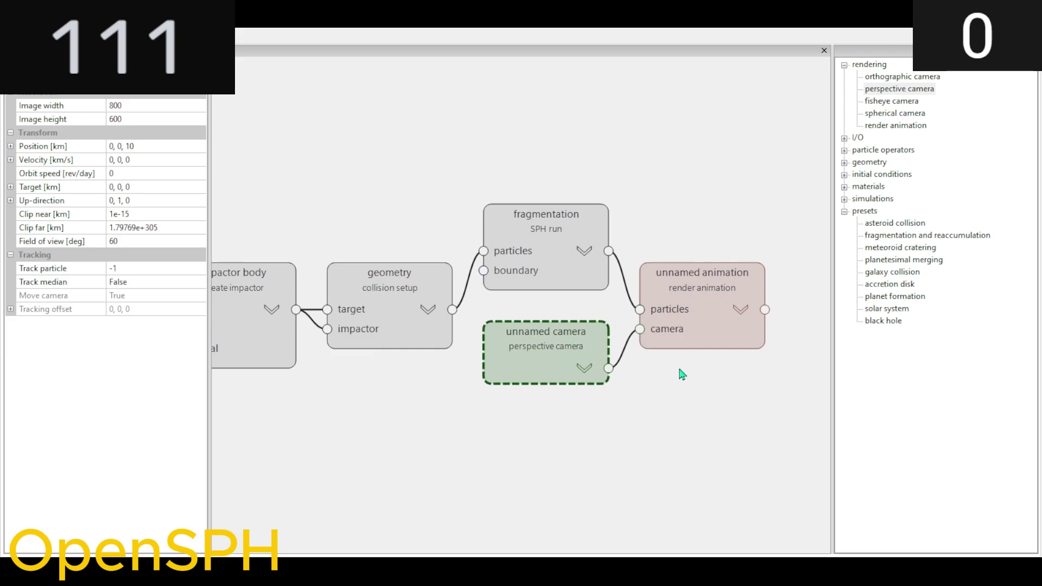
pyautogui.click(690, 313)
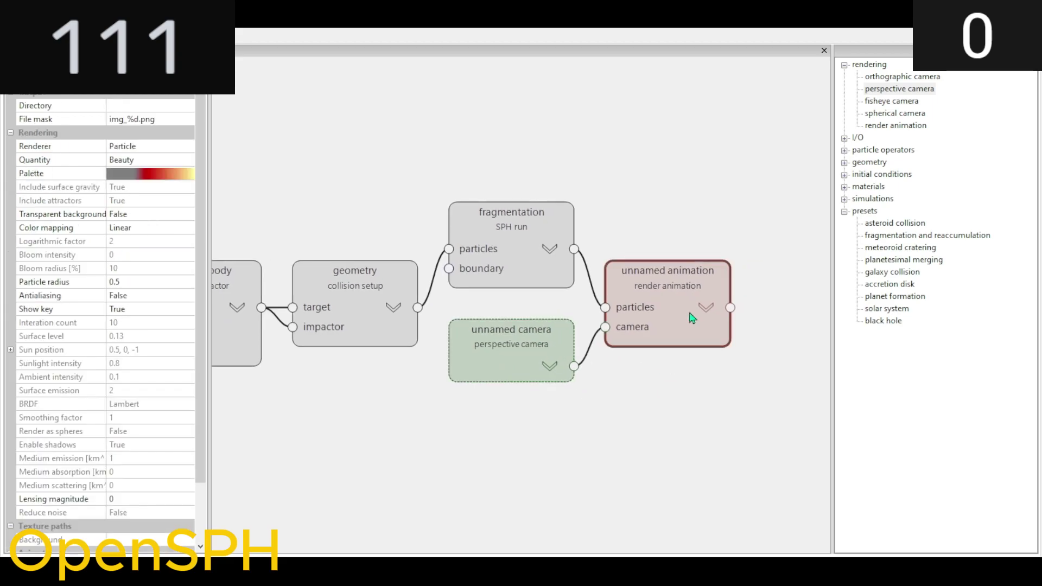
# Step: Set the render animation's output directory and launch the fragmentation run with F5
pyautogui.click(128, 105)
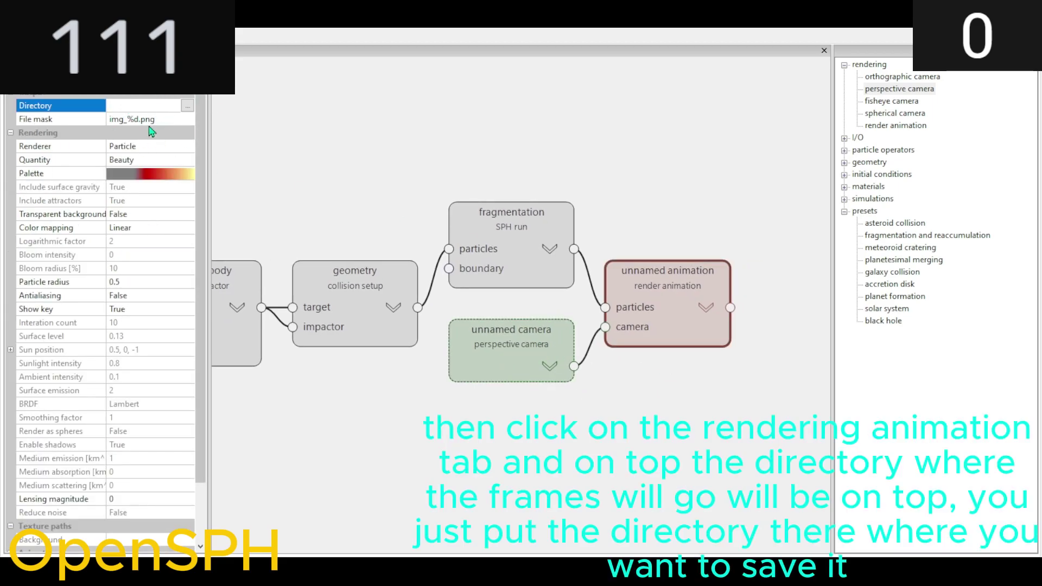
pyautogui.click(317, 150)
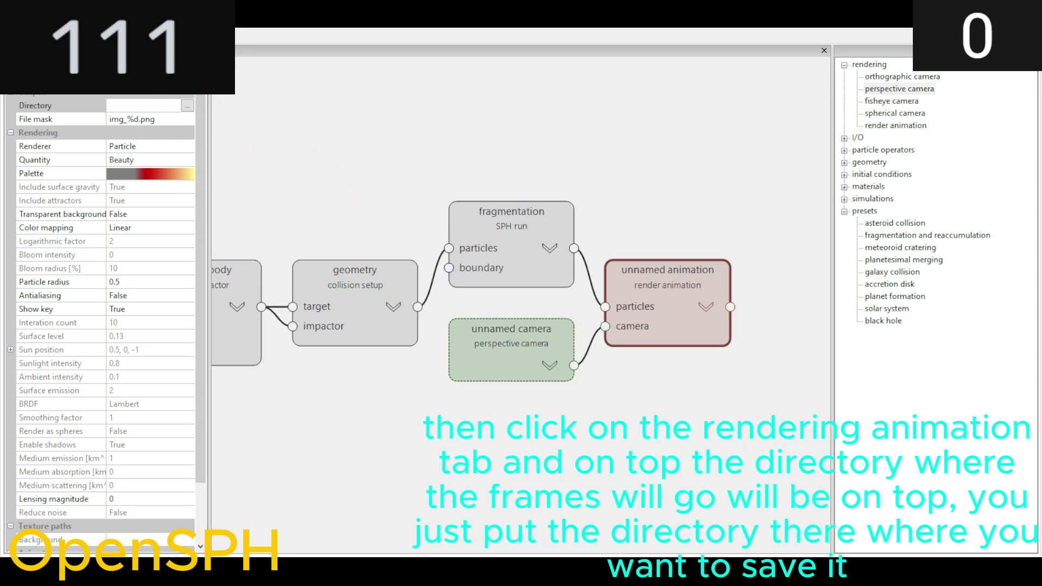
pyautogui.press('F5')
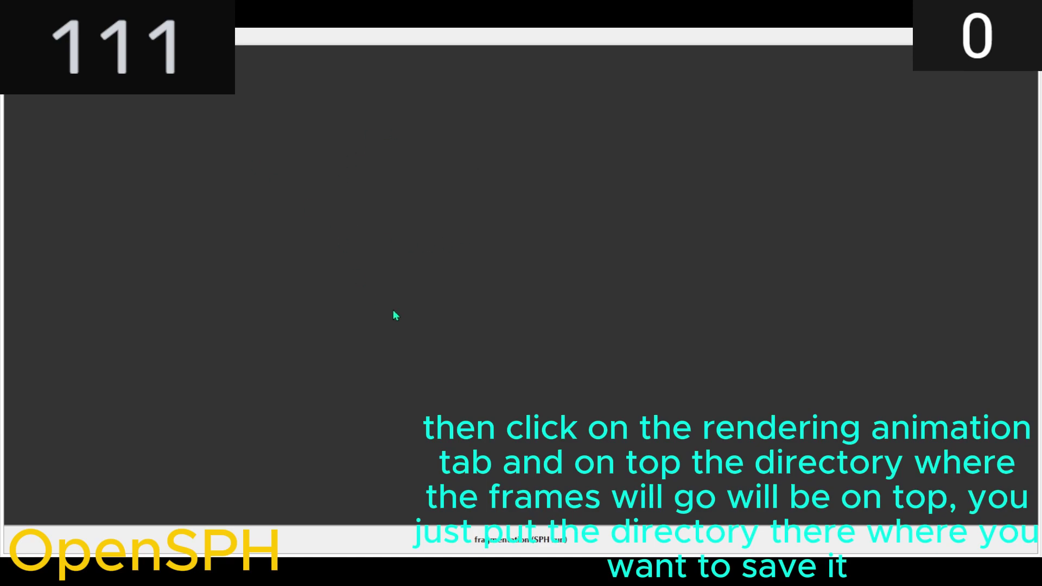